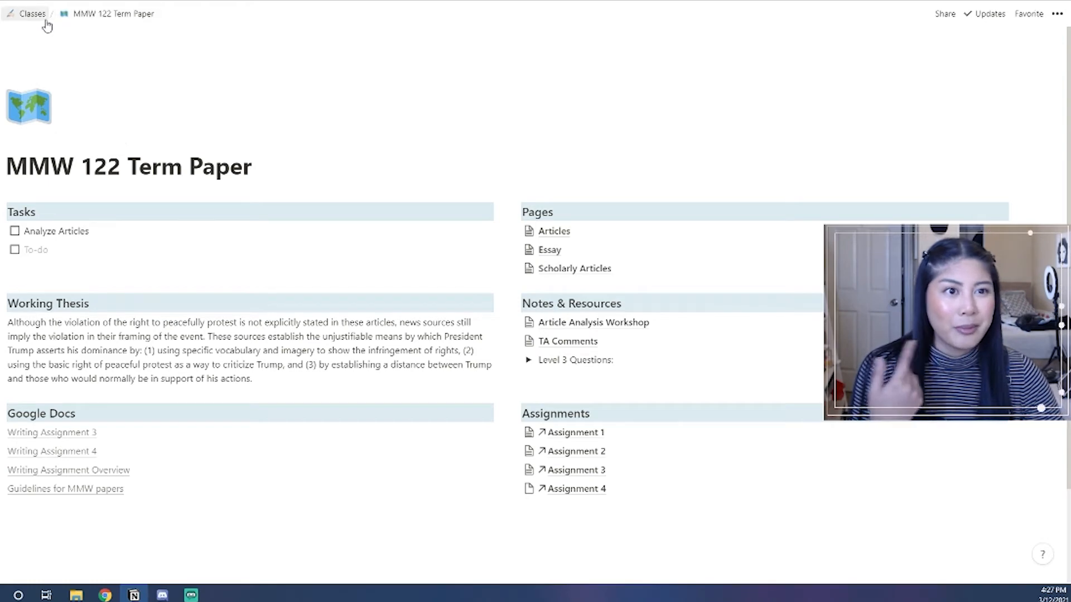
Go from the HIEA 144 class table to the YouTube Schedule page's Completed Videos view.
{"action": "mouse_move", "coordinate": [3, 23]}
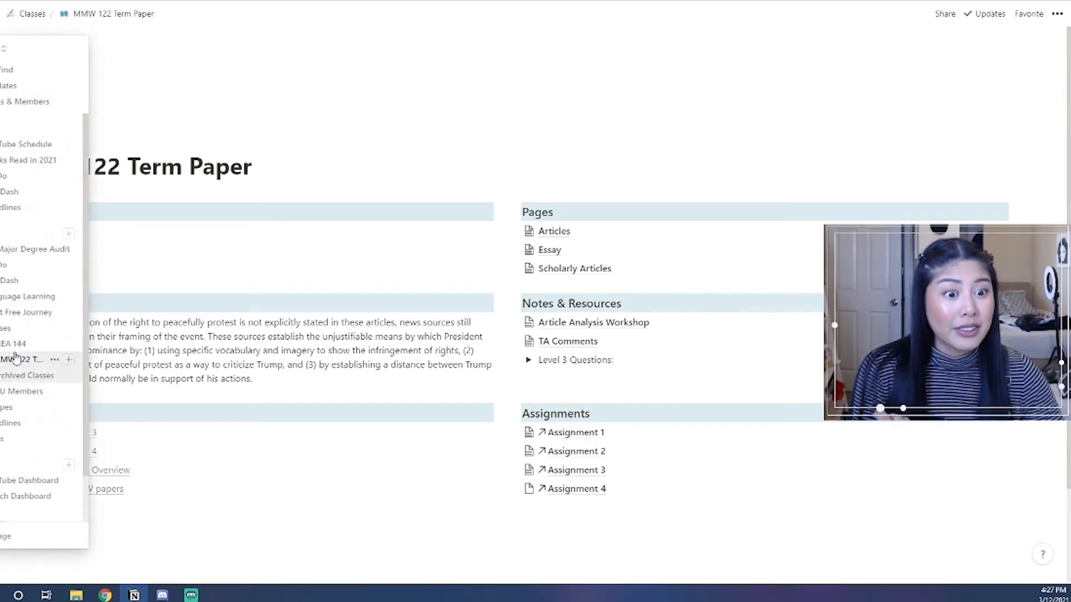
{"action": "left_click", "coordinate": [17, 343]}
{"action": "scroll", "coordinate": [215, 201], "scroll_direction": "down", "scroll_amount": 5}
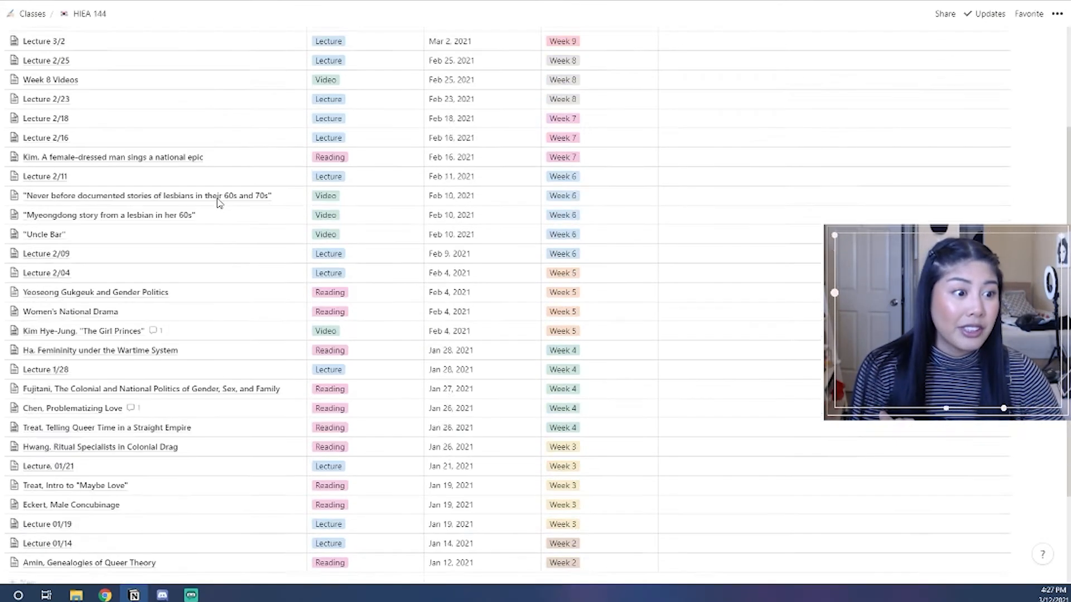
{"action": "scroll", "coordinate": [390, 375], "scroll_direction": "up", "scroll_amount": 5}
{"action": "mouse_move", "coordinate": [1, 229]}
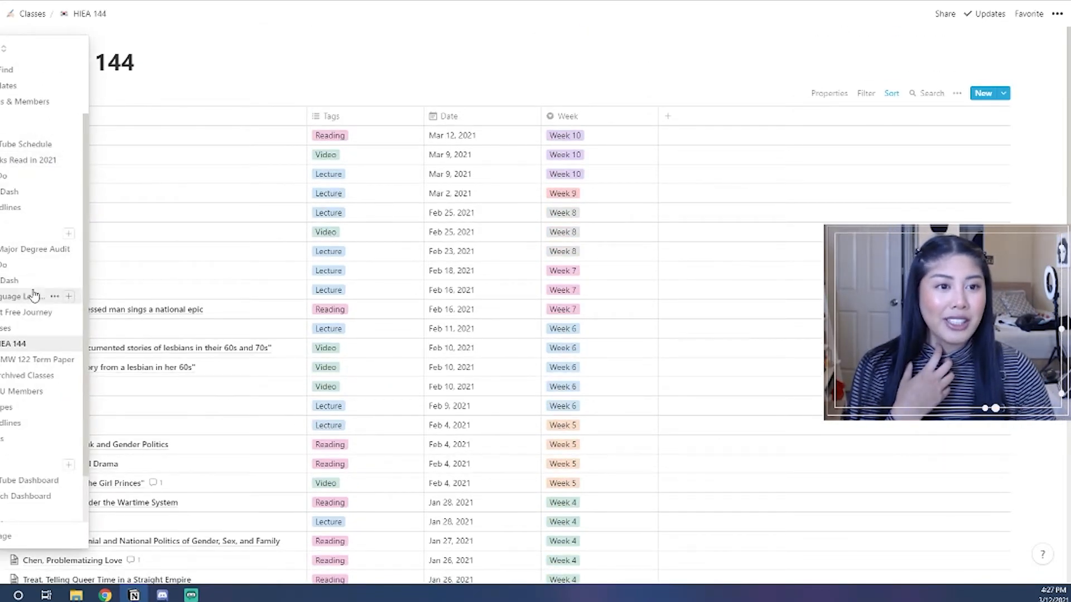
{"action": "left_click", "coordinate": [17, 144]}
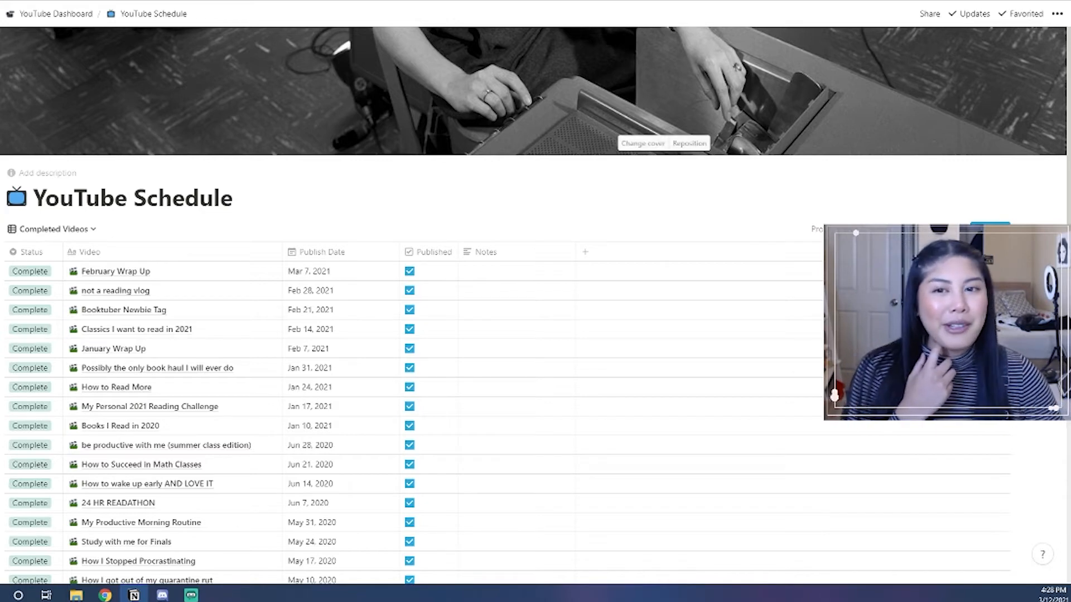
Open the Books Read in 2021 database from the sidebar.
{"action": "mouse_move", "coordinate": [6, 194]}
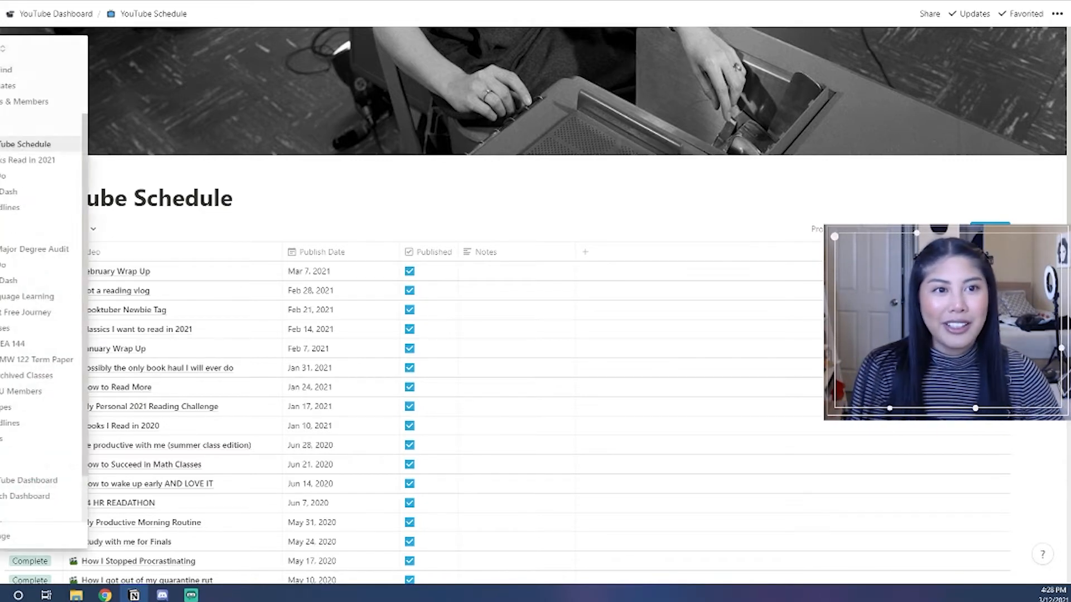
{"action": "left_click", "coordinate": [25, 160]}
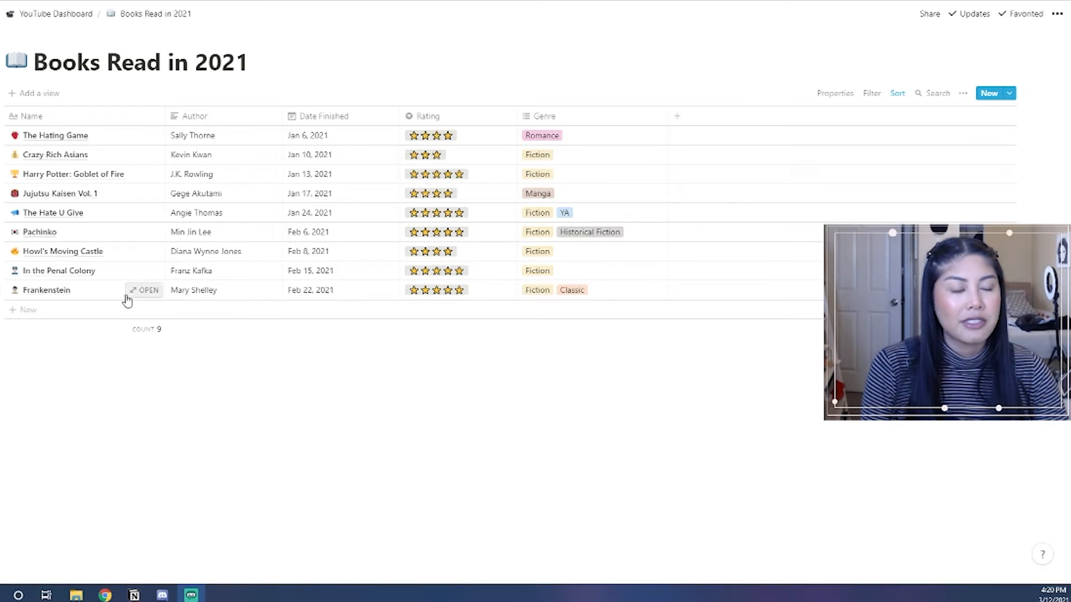
Create a new book entry using the Book Review template.
{"action": "left_click", "coordinate": [1009, 93]}
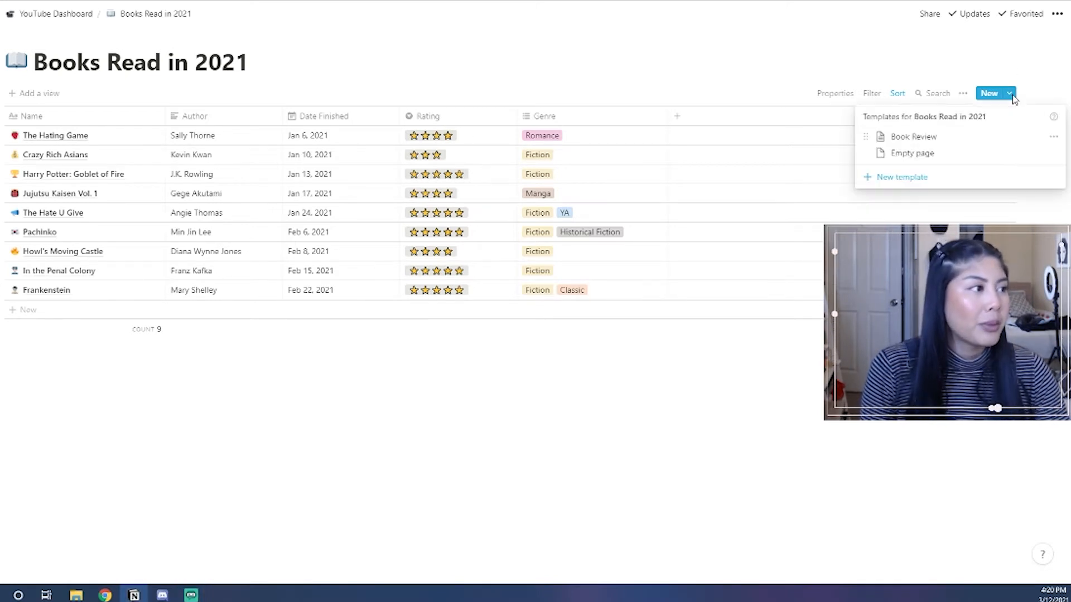
{"action": "left_click", "coordinate": [909, 140]}
{"action": "left_click", "coordinate": [356, 344]}
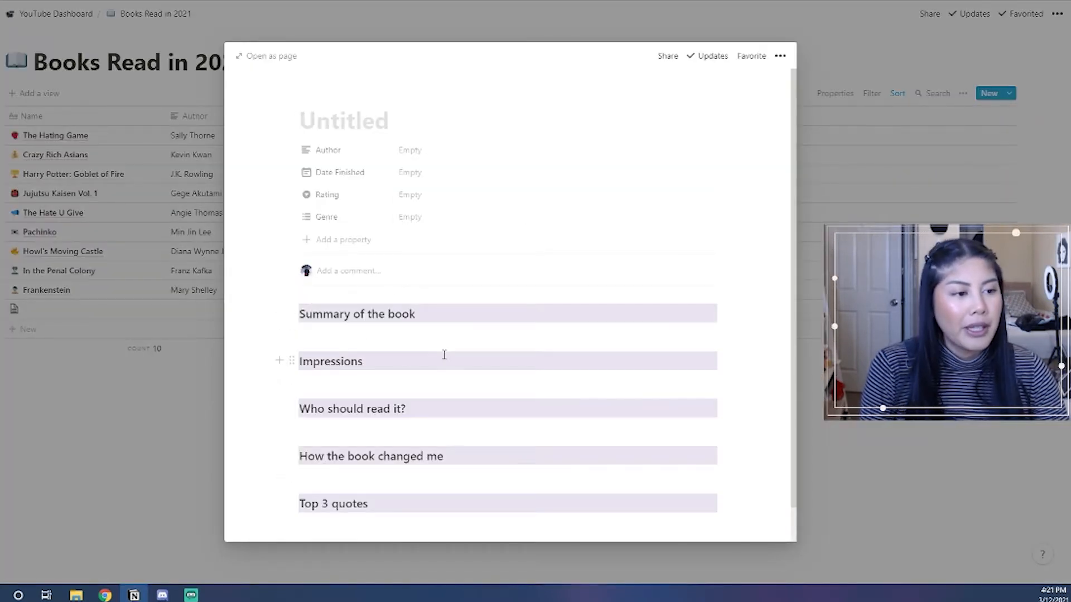
Look over the Summary, Impressions, Who should read it? and How the book changed me sections, then return to the table.
{"action": "scroll", "coordinate": [444, 355], "scroll_direction": "down", "scroll_amount": 1}
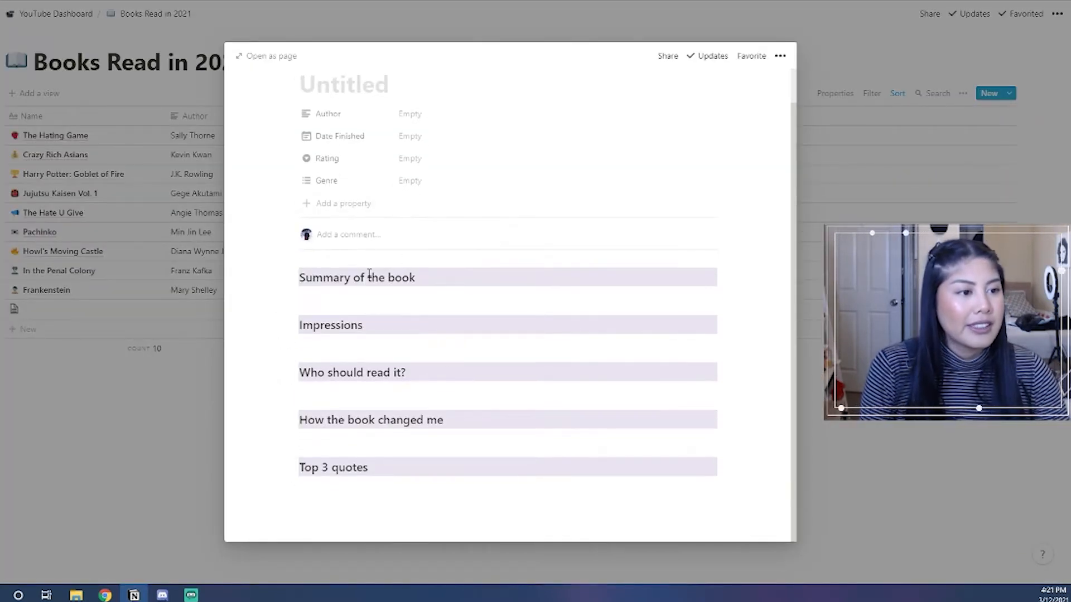
{"action": "left_click", "coordinate": [359, 299]}
{"action": "left_click", "coordinate": [339, 347]}
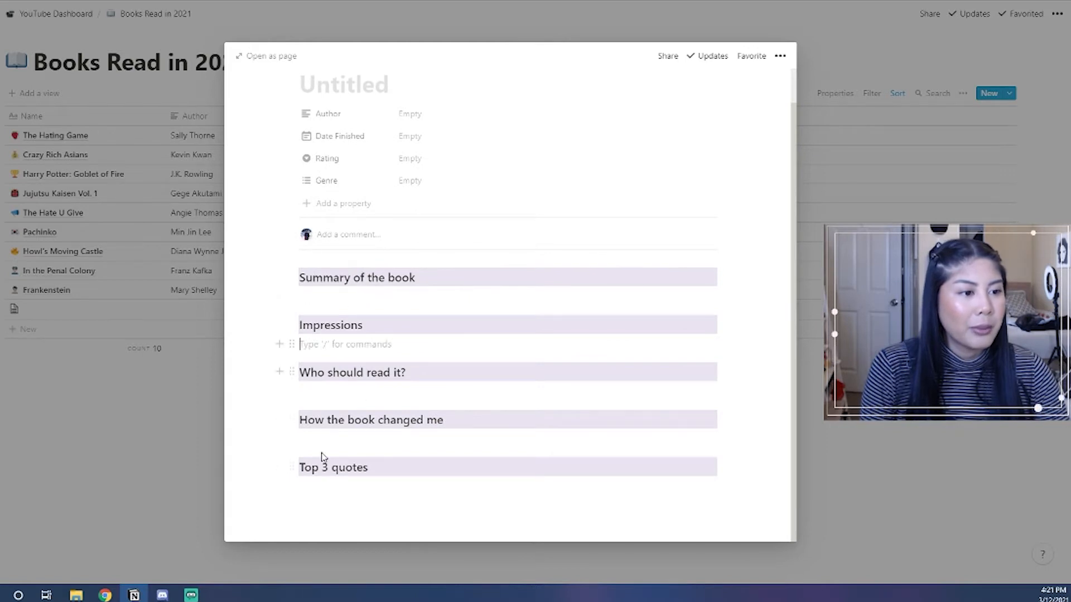
{"action": "left_click", "coordinate": [339, 394]}
{"action": "left_click", "coordinate": [342, 442]}
{"action": "left_click", "coordinate": [359, 301]}
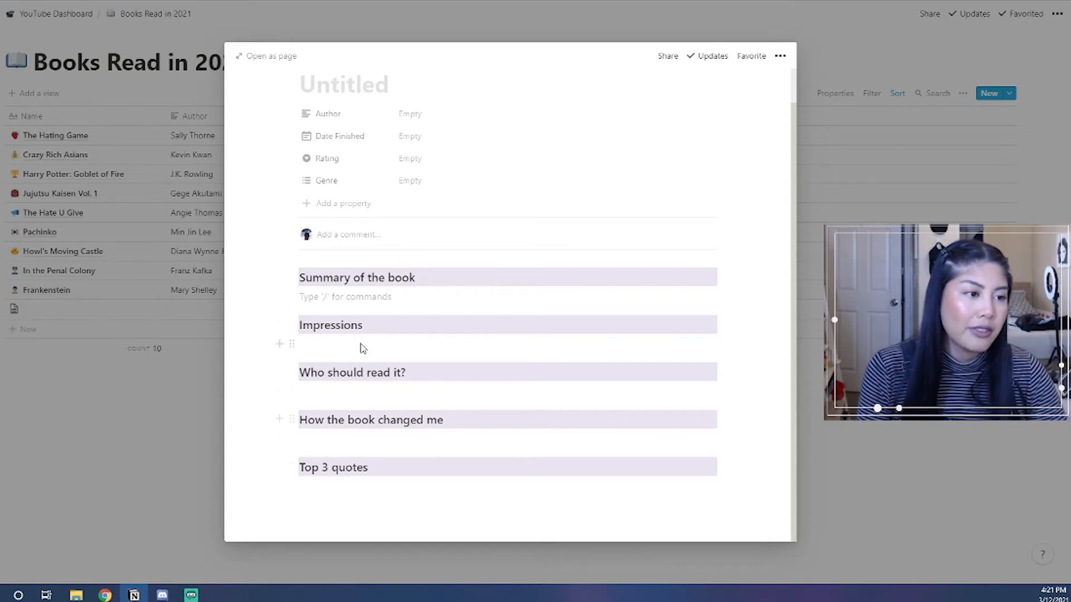
{"action": "scroll", "coordinate": [353, 307], "scroll_direction": "up", "scroll_amount": 1}
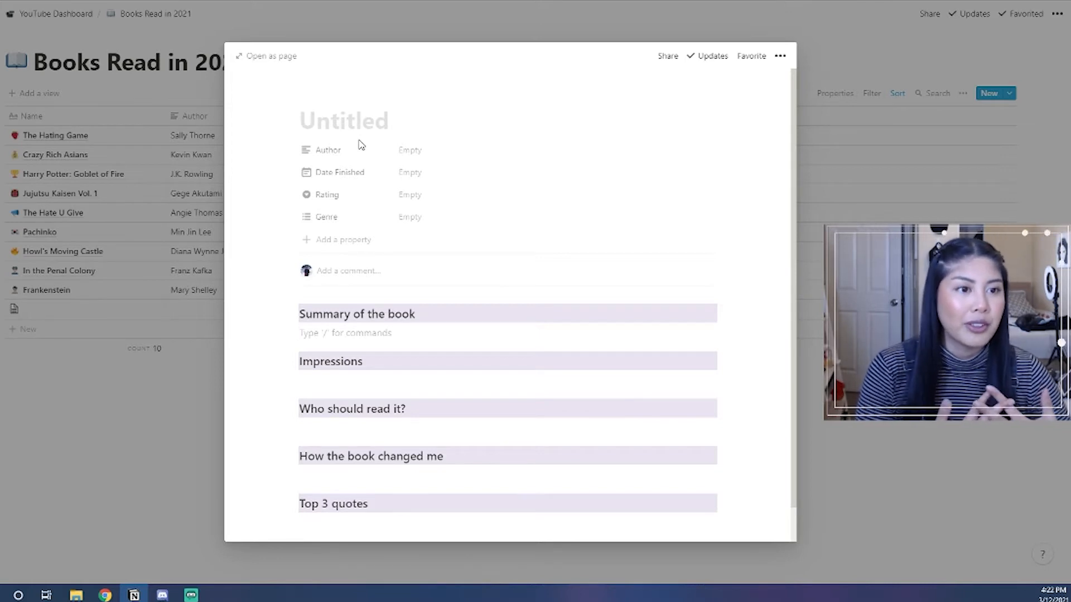
{"action": "left_click", "coordinate": [92, 496]}
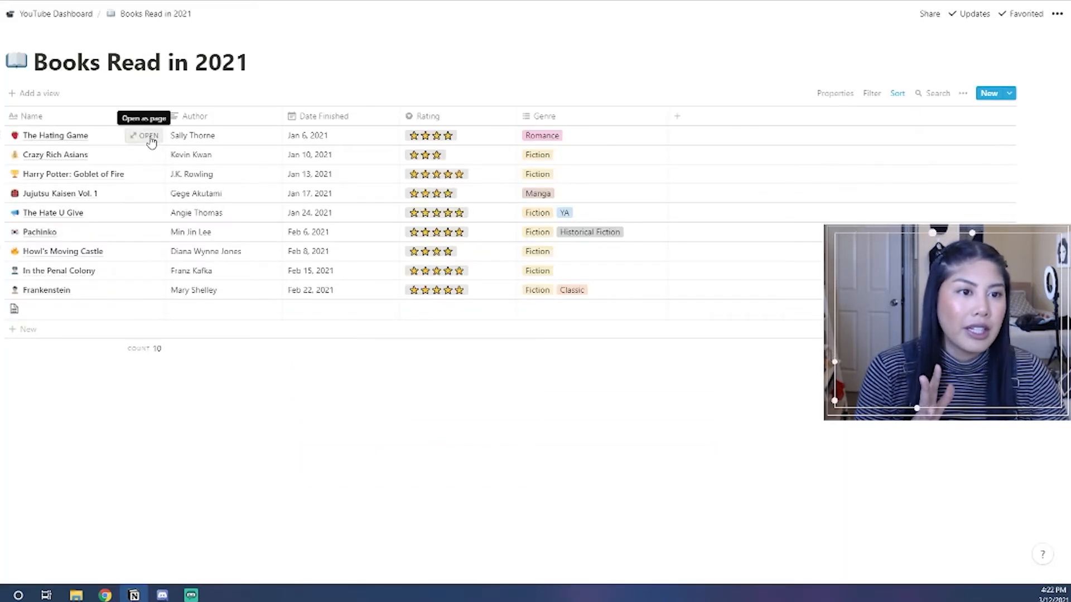
{"action": "left_click", "coordinate": [141, 232]}
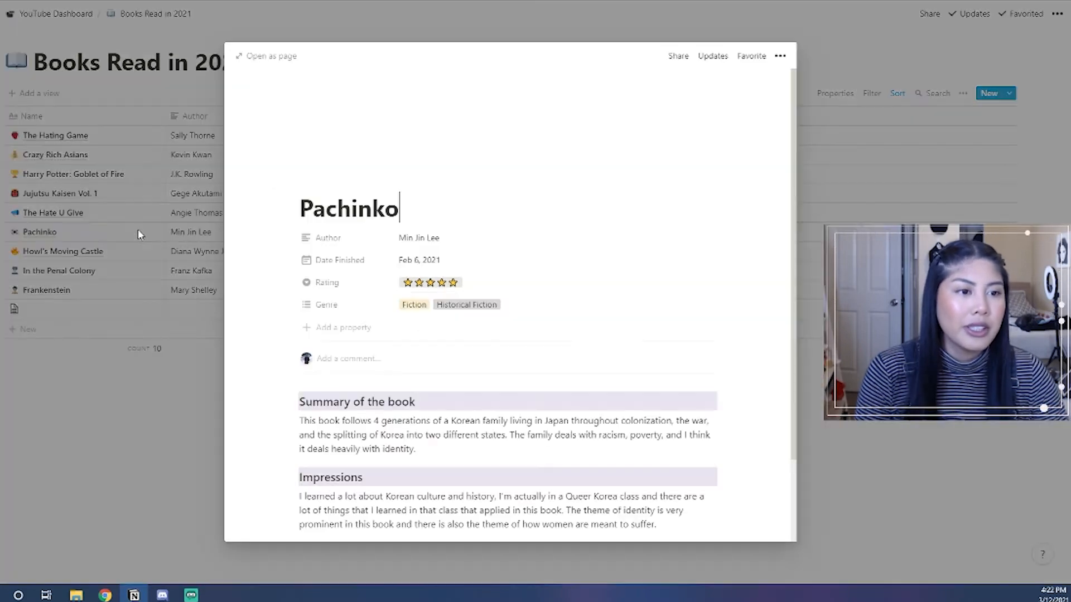
{"action": "scroll", "coordinate": [490, 374], "scroll_direction": "down", "scroll_amount": 2}
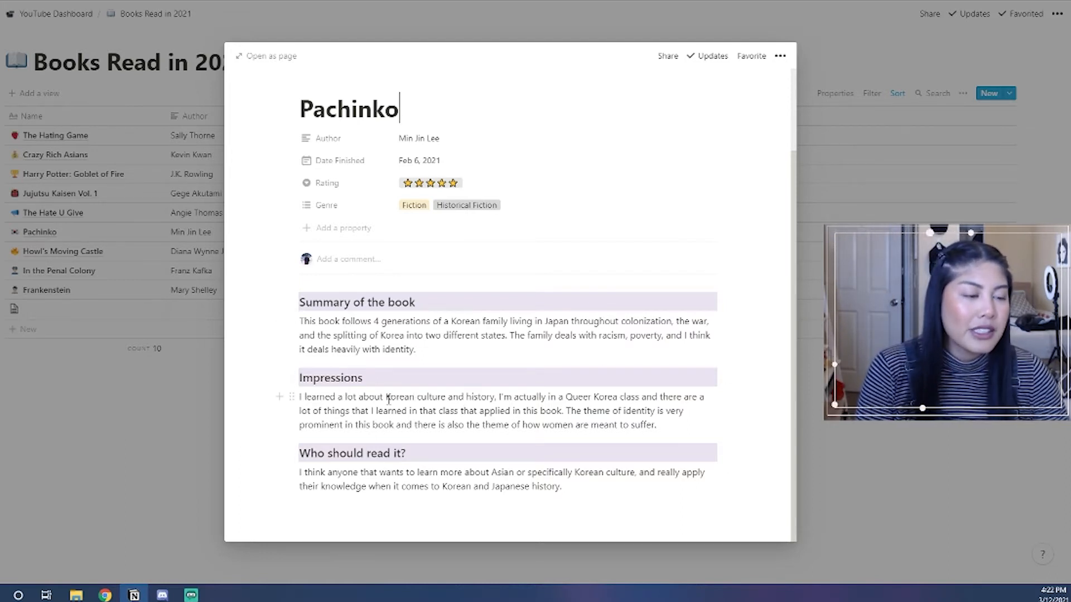
{"action": "left_click", "coordinate": [681, 427]}
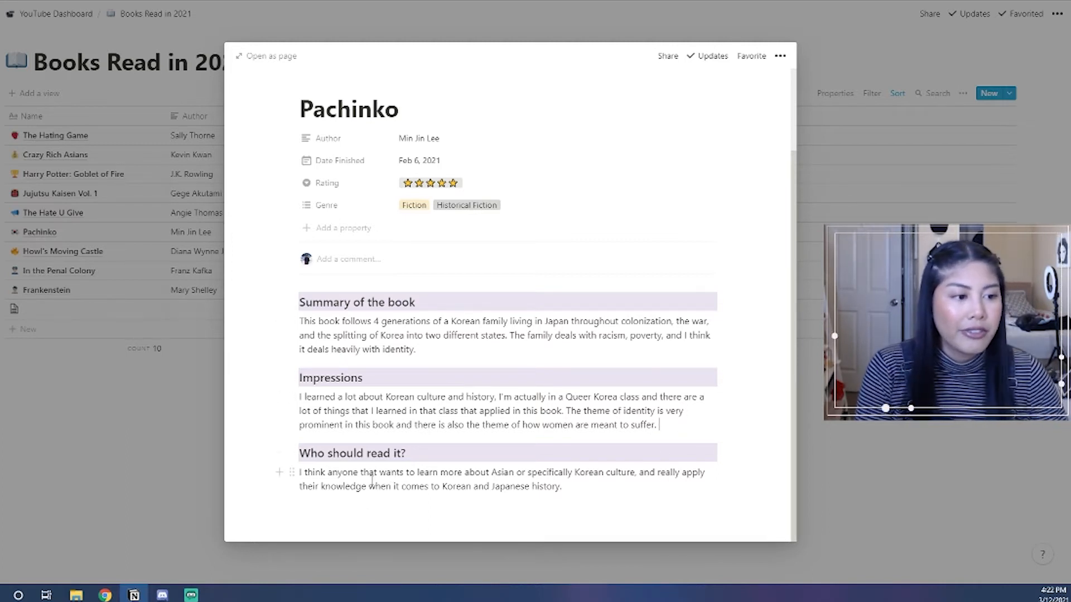
{"action": "left_click", "coordinate": [453, 487]}
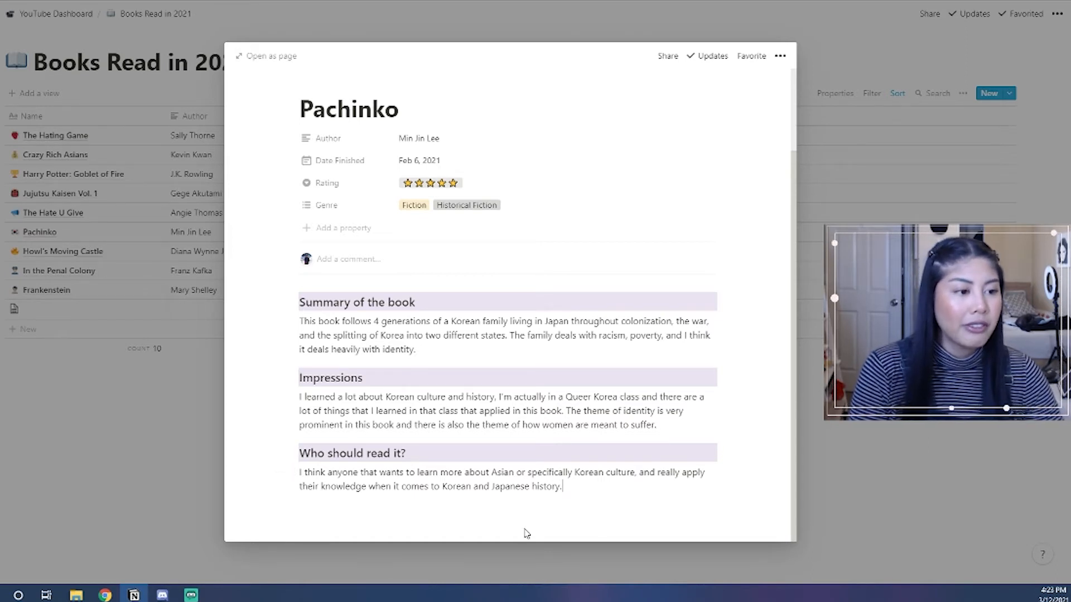
{"action": "left_click", "coordinate": [631, 444]}
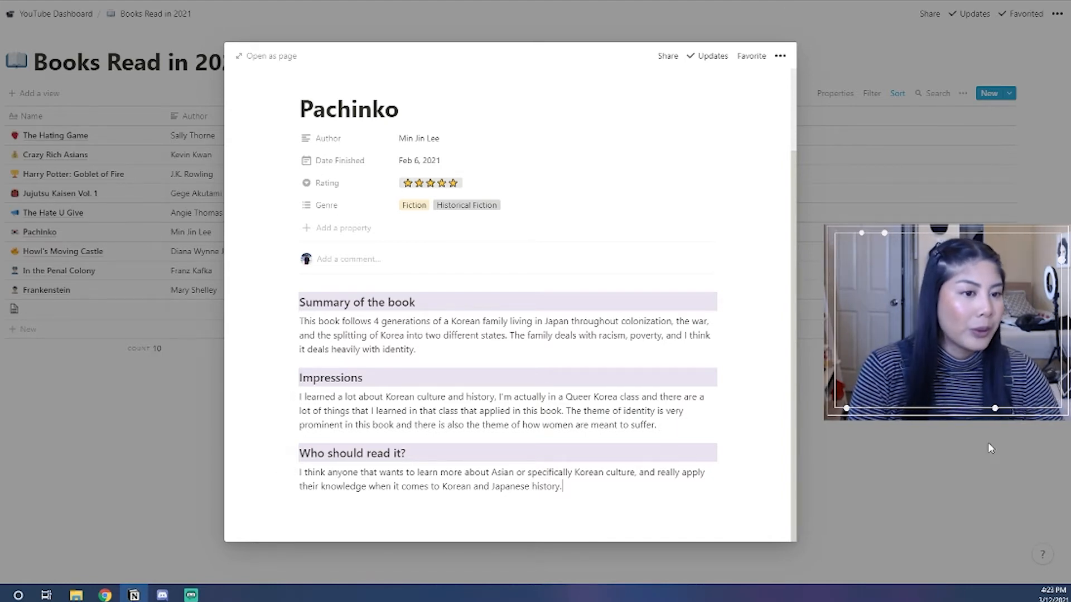
{"action": "key", "text": "Escape"}
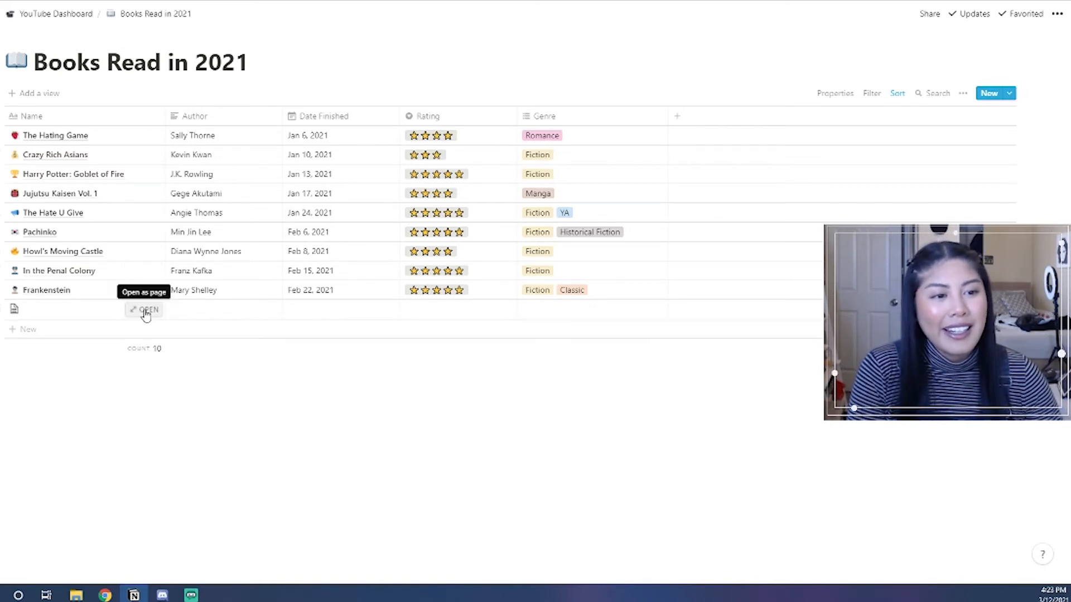
Open the new empty book entry as a page.
{"action": "left_click", "coordinate": [145, 311]}
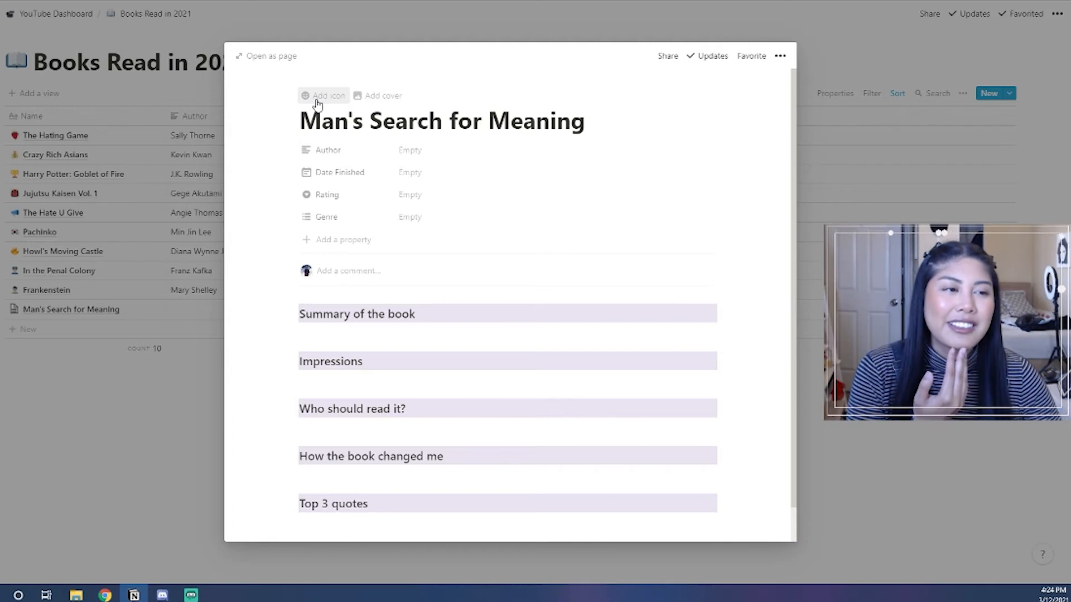
Give the page a light-skinned male doctor emoji icon, found by filtering for 'docto'.
{"action": "left_click", "coordinate": [317, 96]}
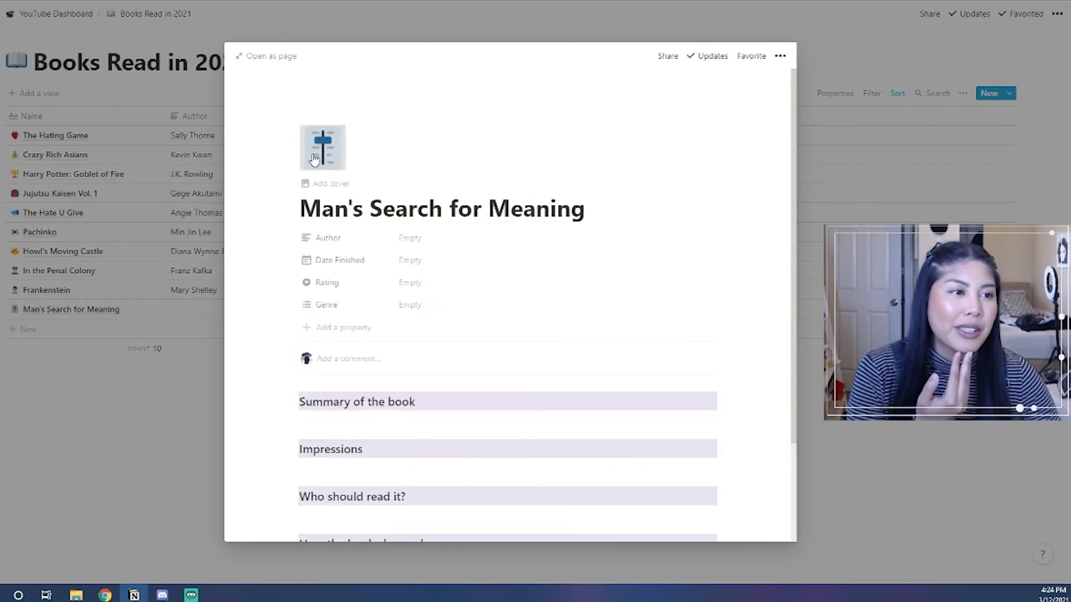
{"action": "left_click", "coordinate": [311, 162]}
{"action": "scroll", "coordinate": [311, 282], "scroll_direction": "down", "scroll_amount": 5}
{"action": "scroll", "coordinate": [310, 282], "scroll_direction": "down", "scroll_amount": 12}
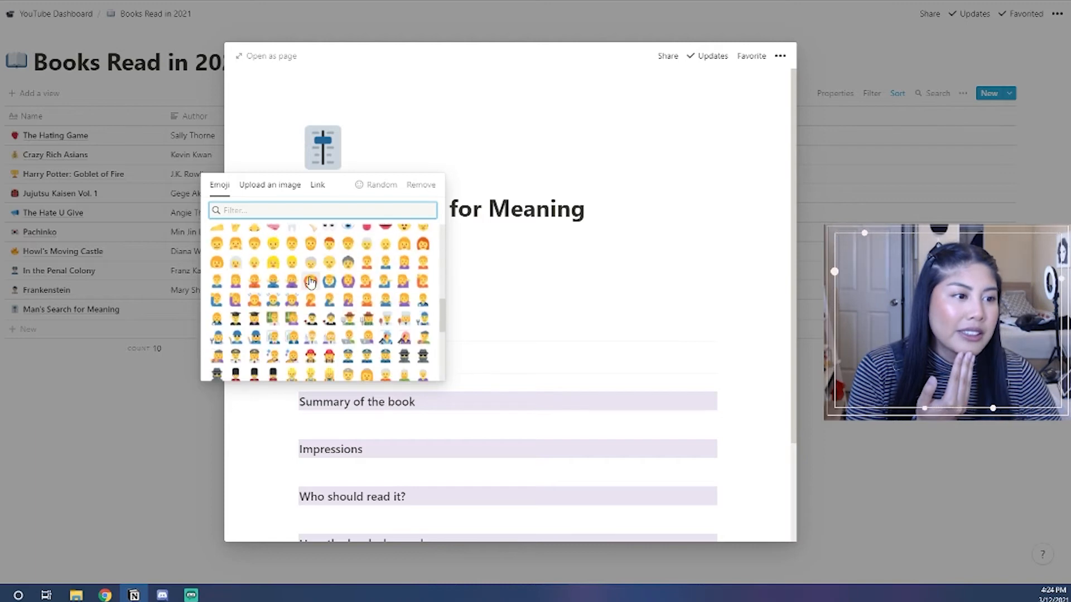
{"action": "scroll", "coordinate": [311, 281], "scroll_direction": "down", "scroll_amount": 15}
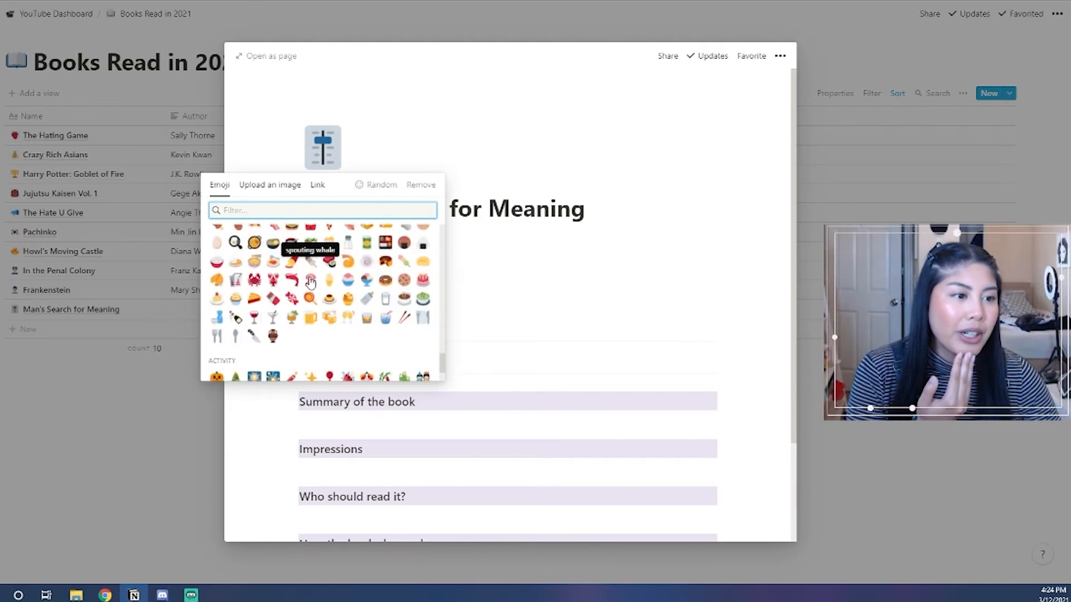
{"action": "scroll", "coordinate": [311, 283], "scroll_direction": "down", "scroll_amount": 10}
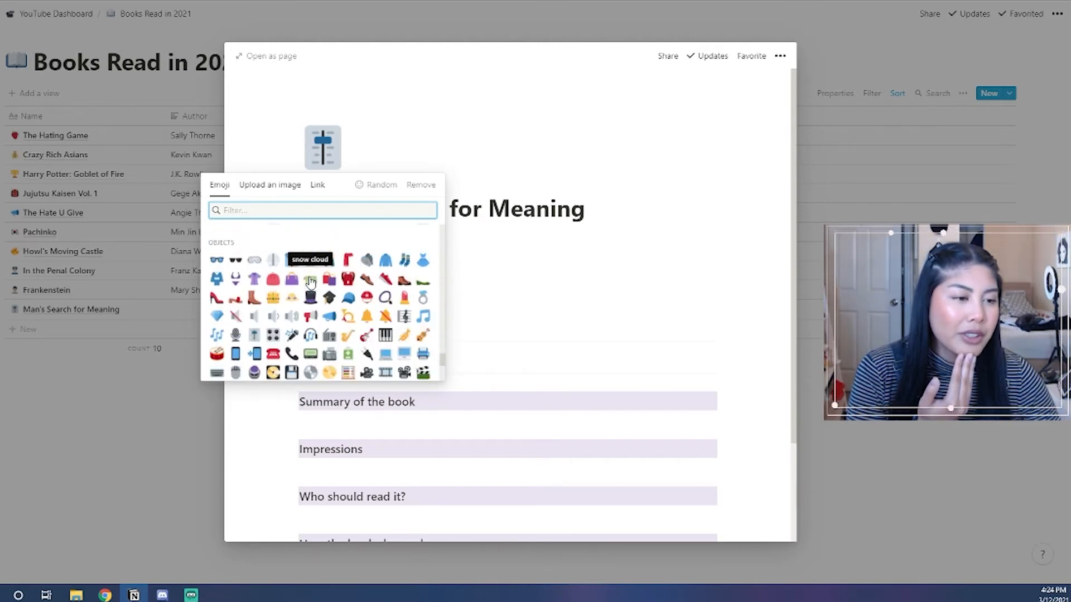
{"action": "scroll", "coordinate": [311, 283], "scroll_direction": "down", "scroll_amount": 3}
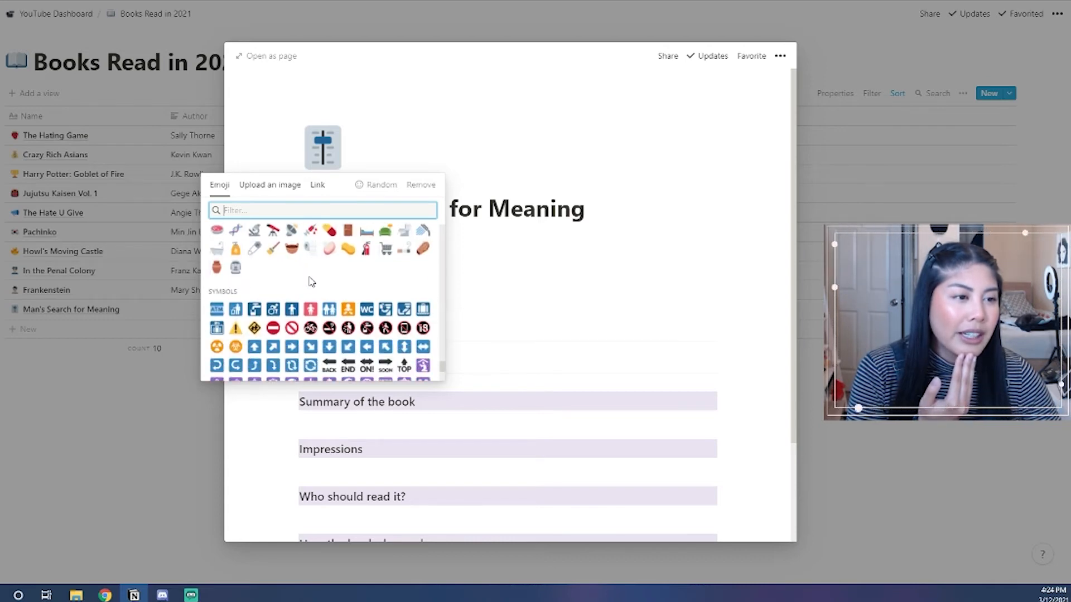
{"action": "scroll", "coordinate": [311, 282], "scroll_direction": "down", "scroll_amount": 3}
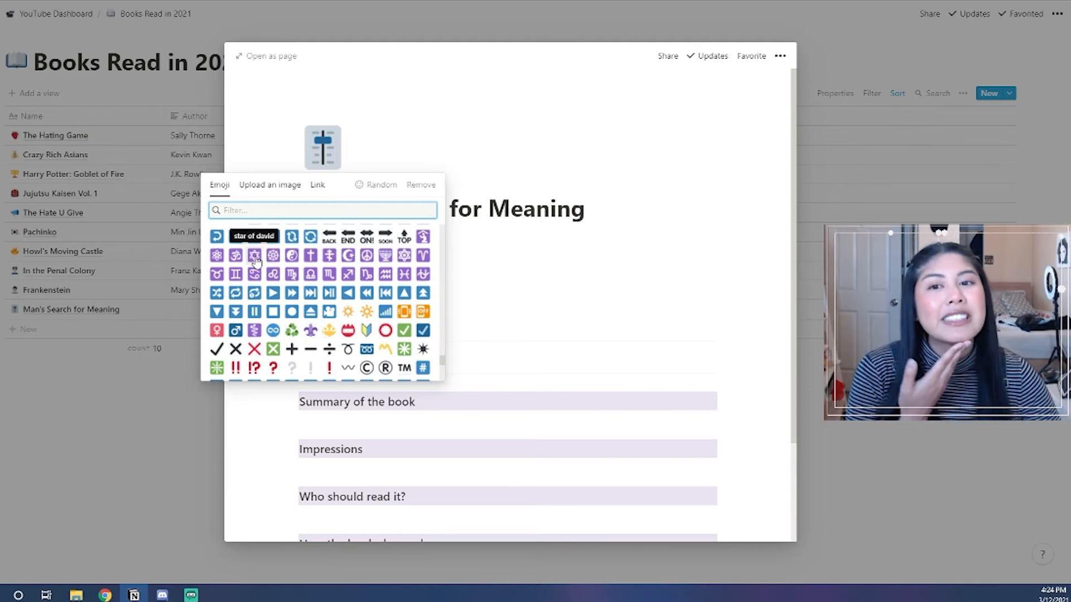
{"action": "type", "text": "docto"}
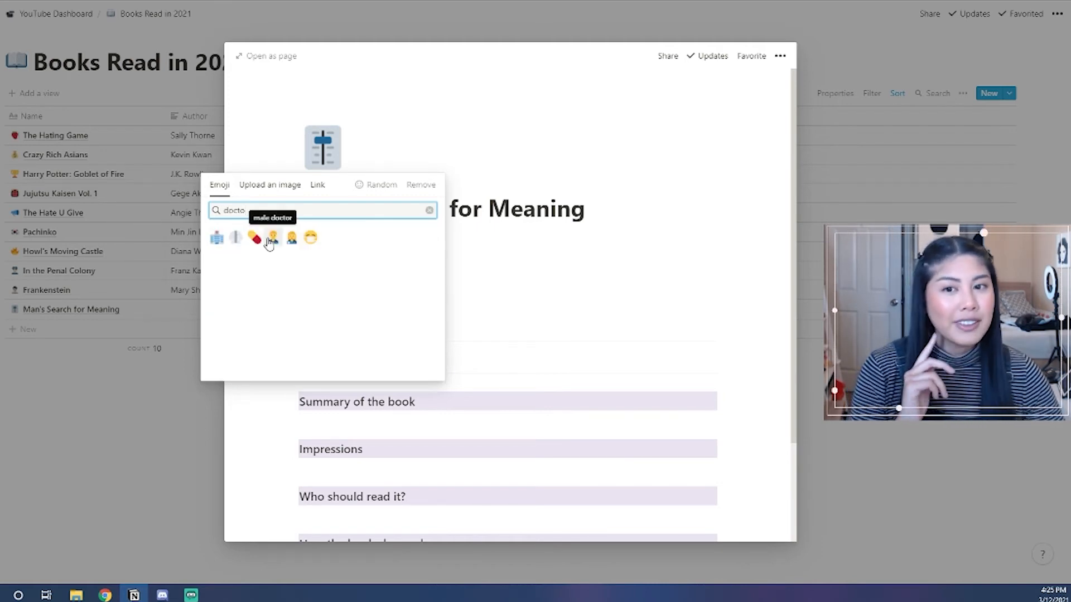
{"action": "left_click", "coordinate": [271, 240]}
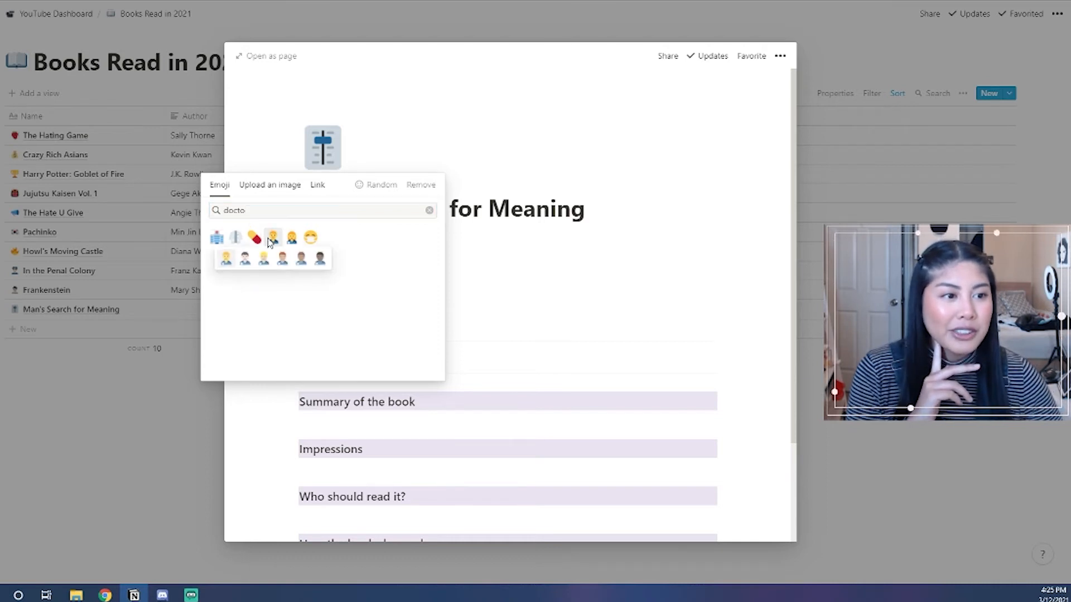
{"action": "left_click", "coordinate": [247, 261]}
Enter Viktor E. Frankl as the book's author.
{"action": "scroll", "coordinate": [575, 273], "scroll_direction": "down", "scroll_amount": 3}
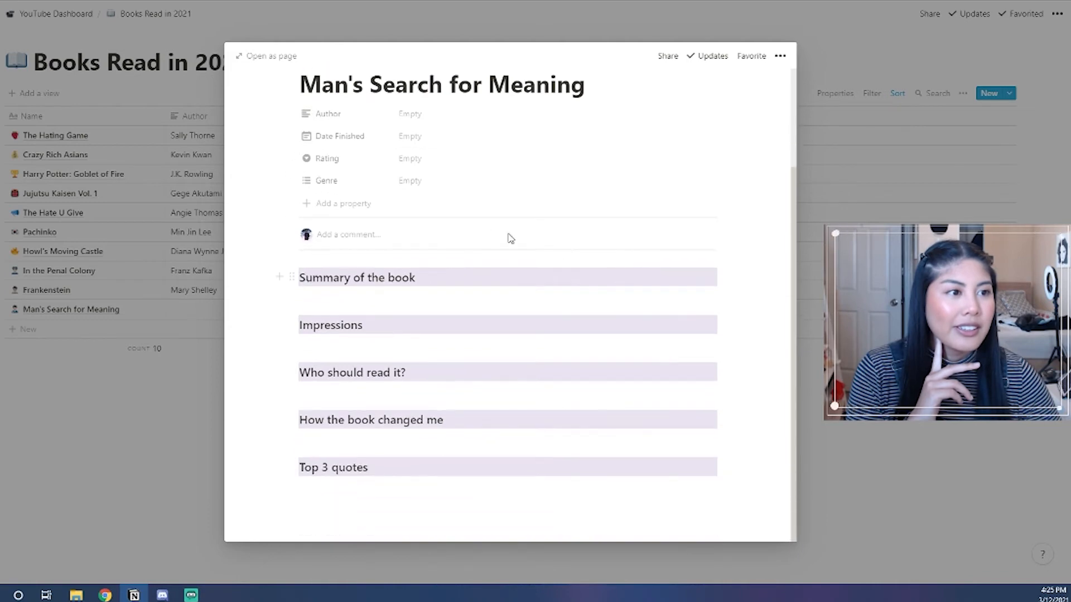
{"action": "scroll", "coordinate": [438, 213], "scroll_direction": "up", "scroll_amount": 2}
{"action": "left_click", "coordinate": [430, 228]}
{"action": "type", "text": "Viktor E. Frankl"}
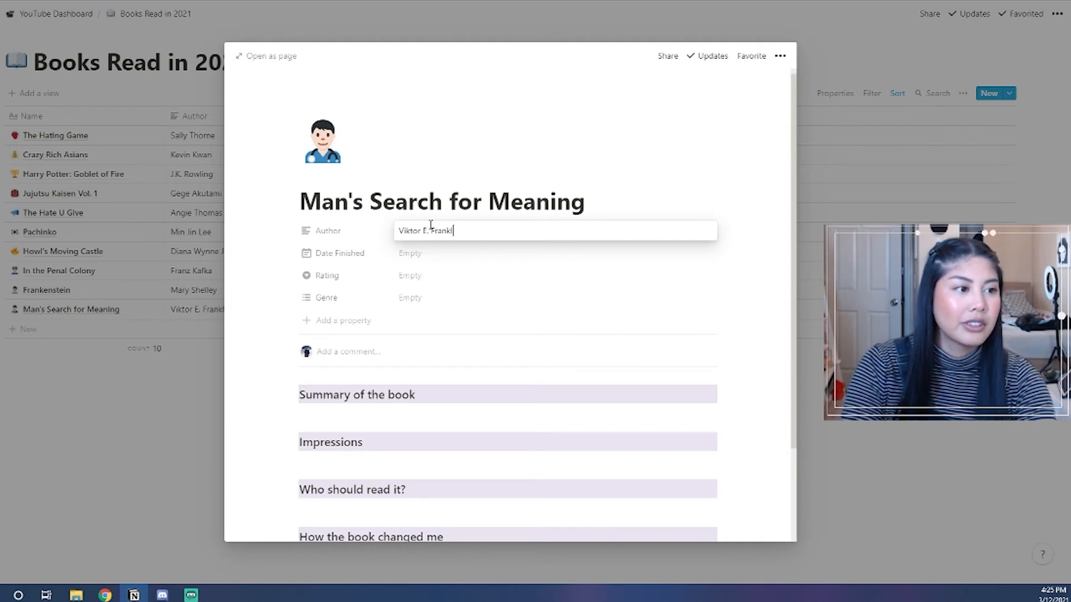
Set the finish date to Mar 6, 2021 and give the book a five-star rating.
{"action": "left_click", "coordinate": [419, 256]}
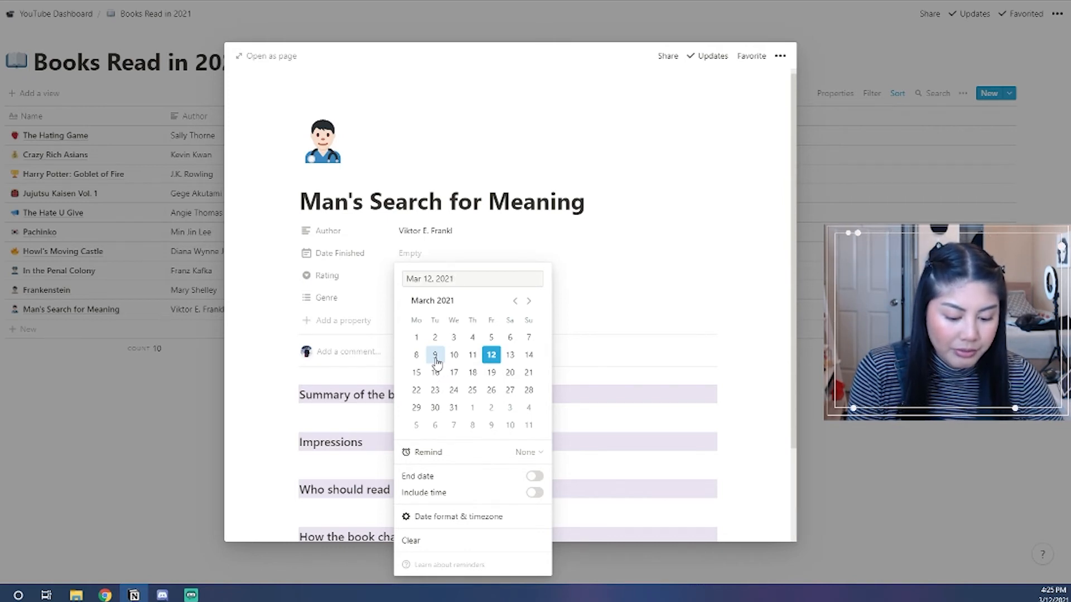
{"action": "left_click", "coordinate": [509, 337]}
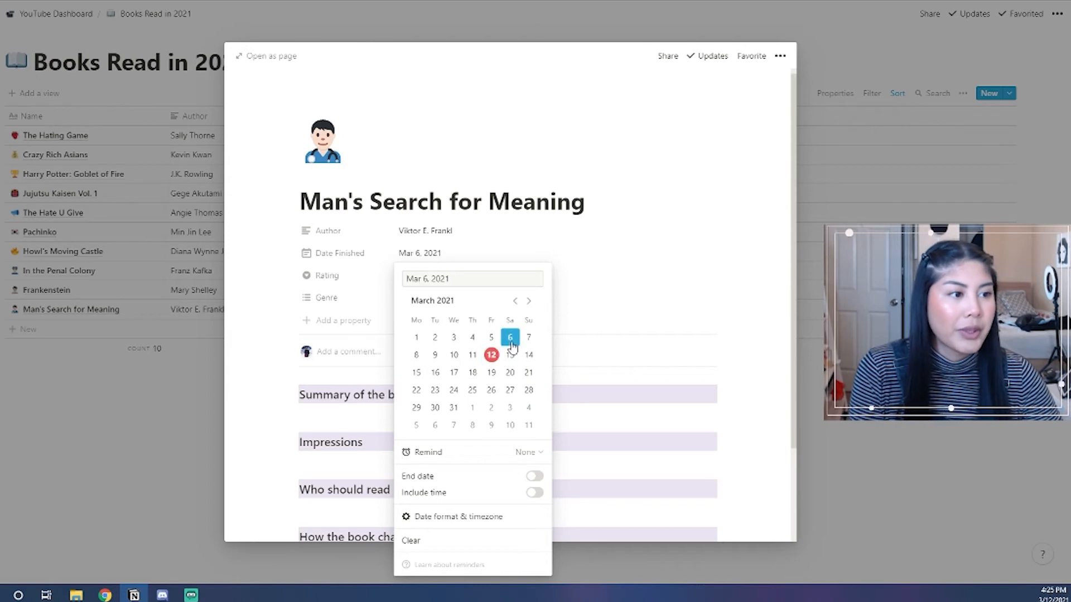
{"action": "left_click", "coordinate": [598, 288]}
{"action": "left_click", "coordinate": [486, 287]}
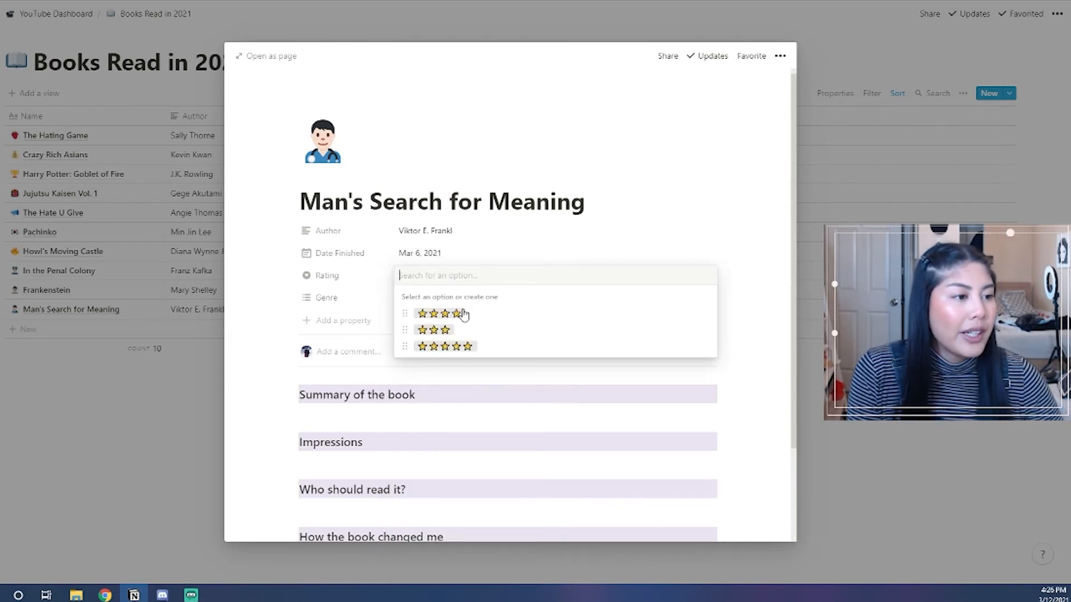
{"action": "left_click", "coordinate": [452, 348]}
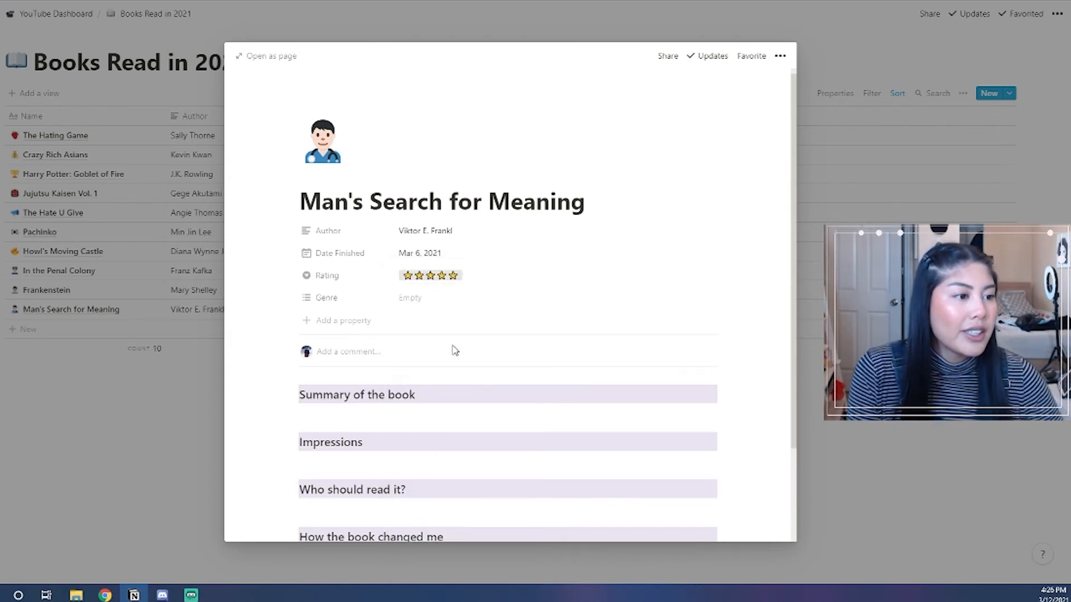
Create and apply a new Non-Fiction genre tag.
{"action": "left_click", "coordinate": [415, 304]}
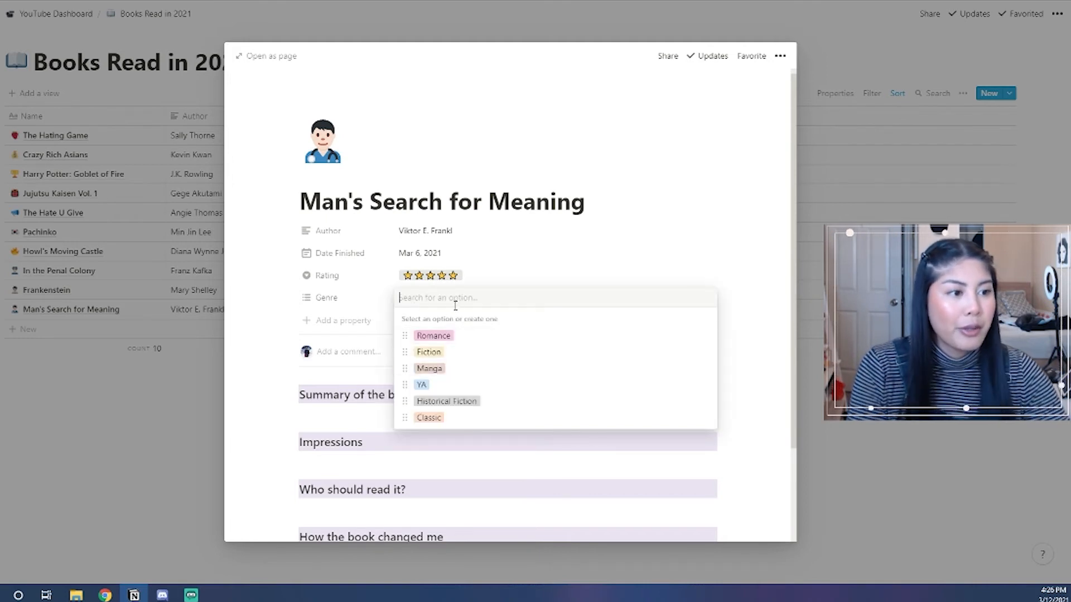
{"action": "type", "text": "Non-"}
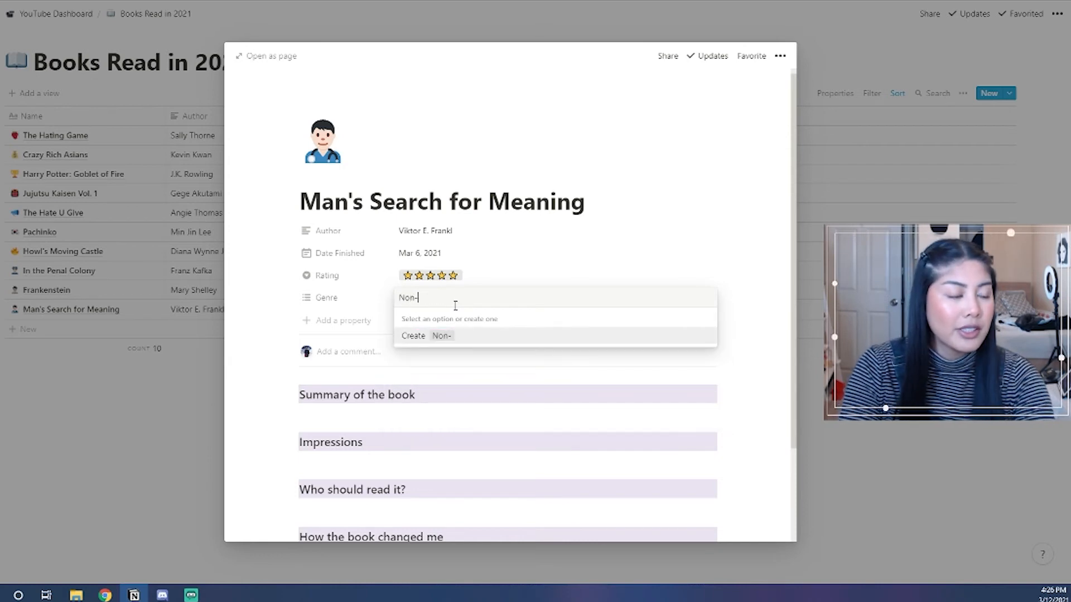
{"action": "type", "text": "Fiction"}
{"action": "key", "text": "Return"}
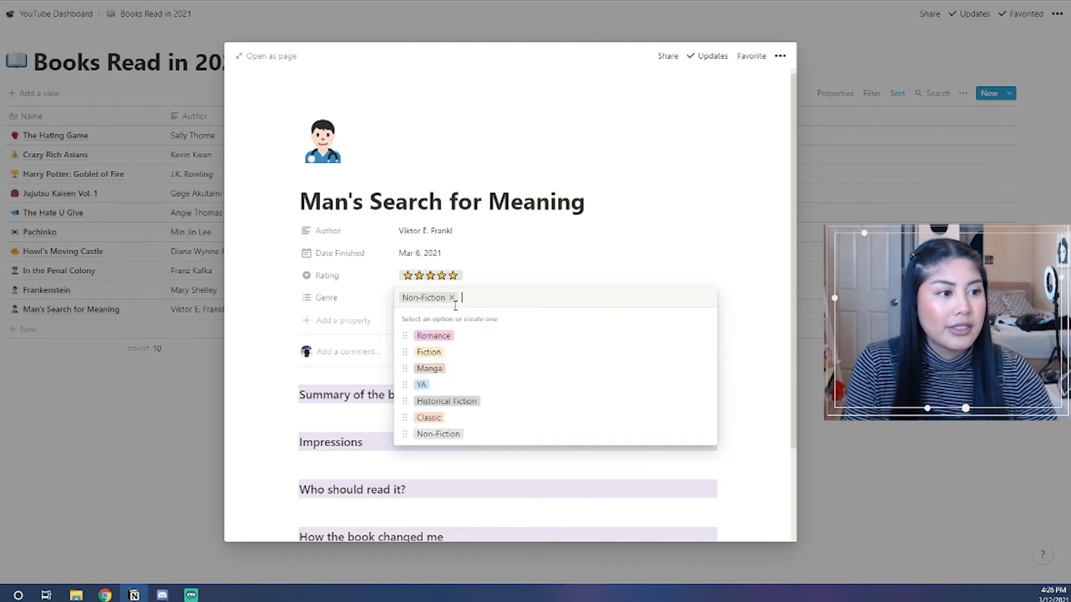
{"action": "left_click", "coordinate": [274, 304]}
{"action": "scroll", "coordinate": [423, 378], "scroll_direction": "down", "scroll_amount": 2}
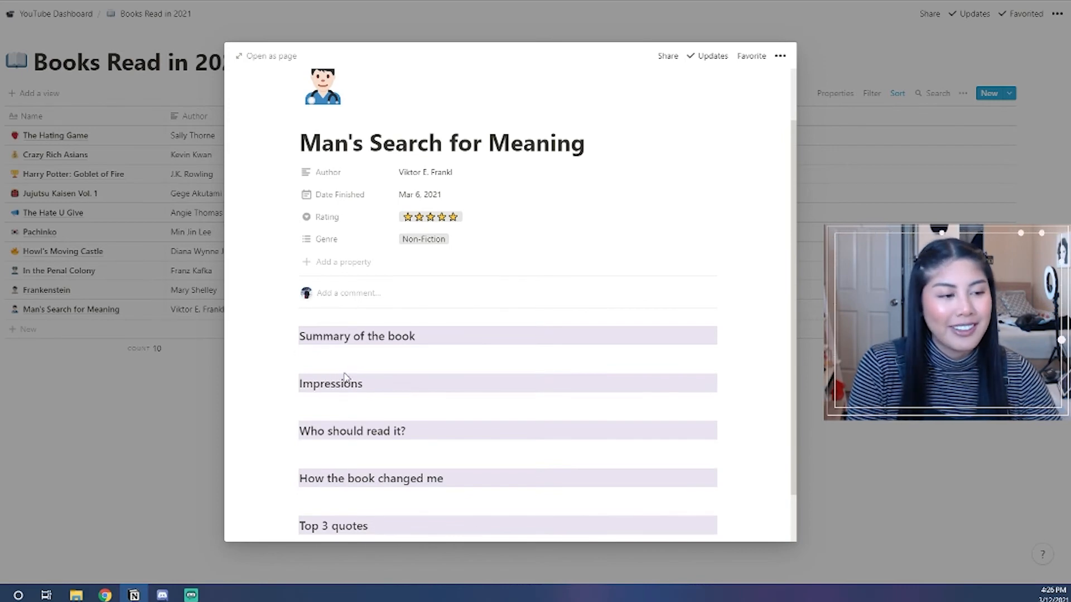
Close the Man's Search for Meaning page and return to the completed Books Read in 2021 table.
{"action": "left_click", "coordinate": [346, 358]}
{"action": "scroll", "coordinate": [354, 385], "scroll_direction": "down", "scroll_amount": 2}
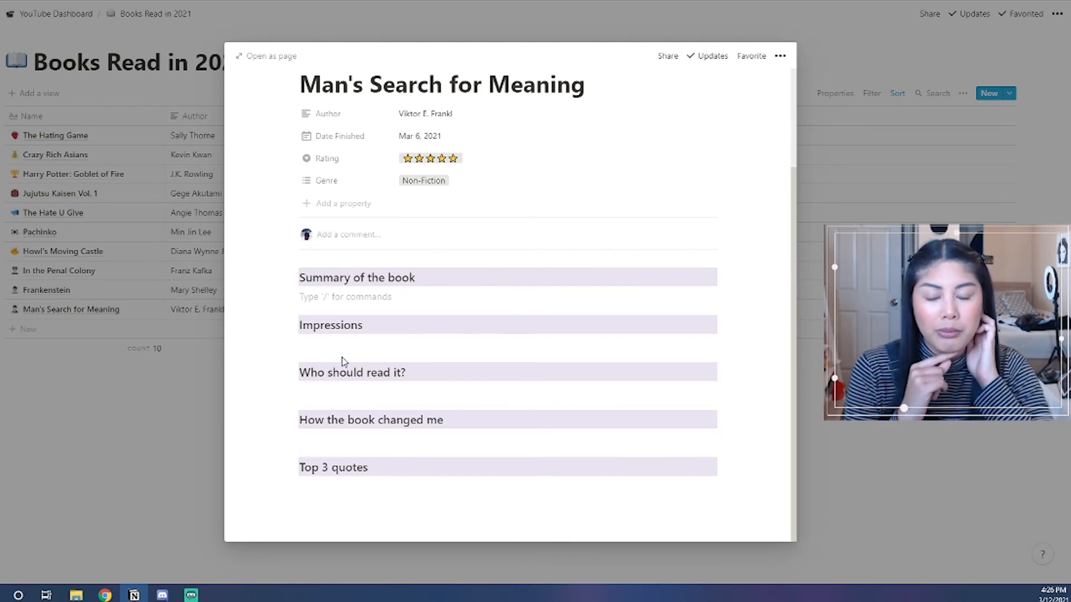
{"action": "left_click", "coordinate": [146, 385]}
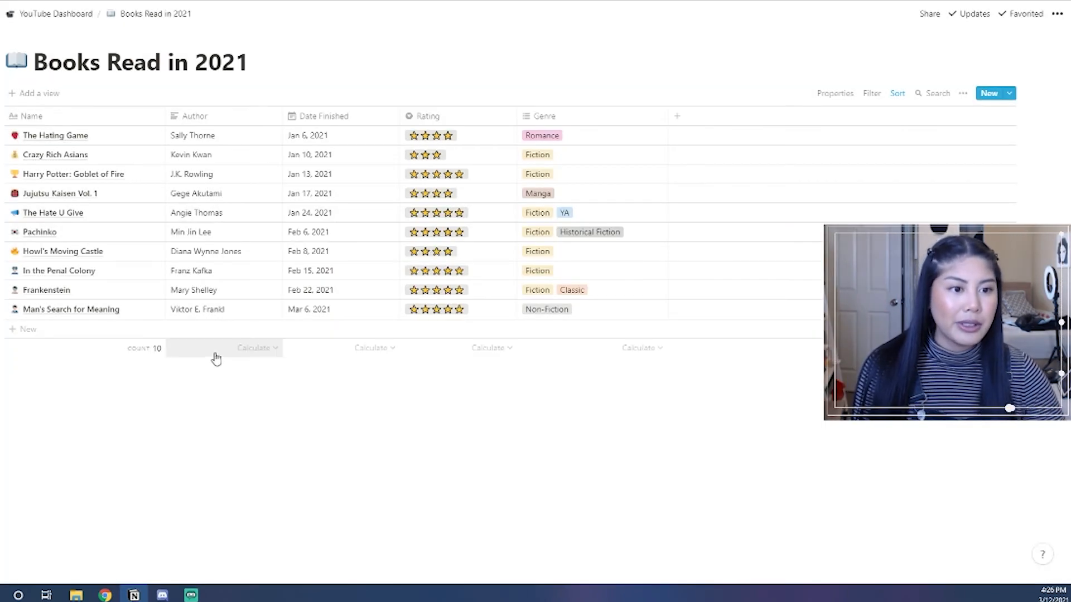